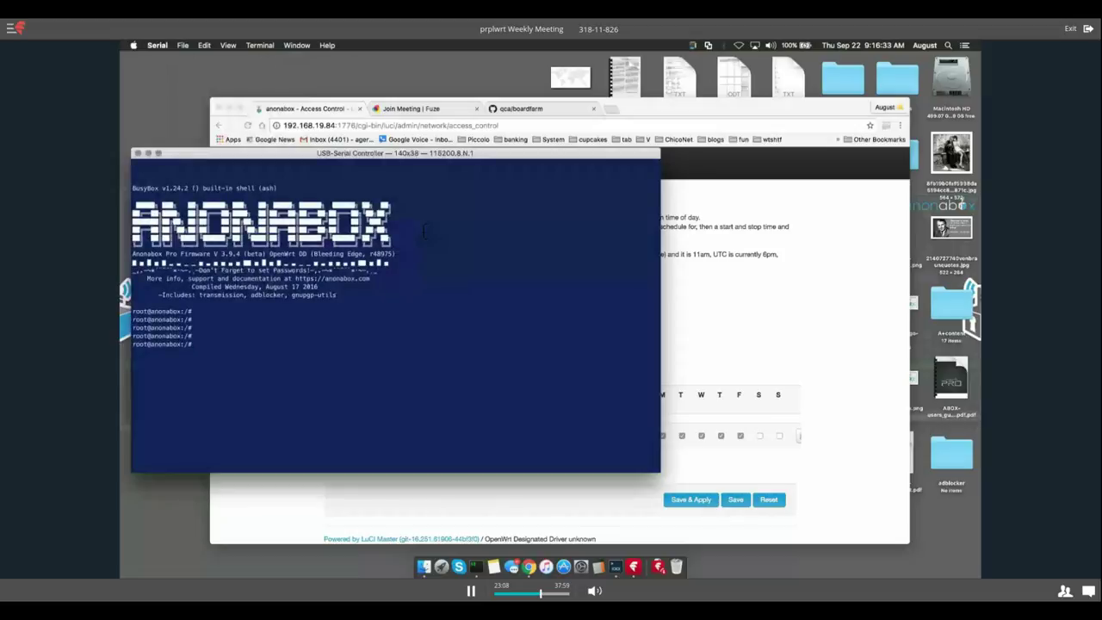
List all of the router's firewall rules with iptables -L in the serial terminal.
text(l)
text(ptables)
text( -L)
key(Return)
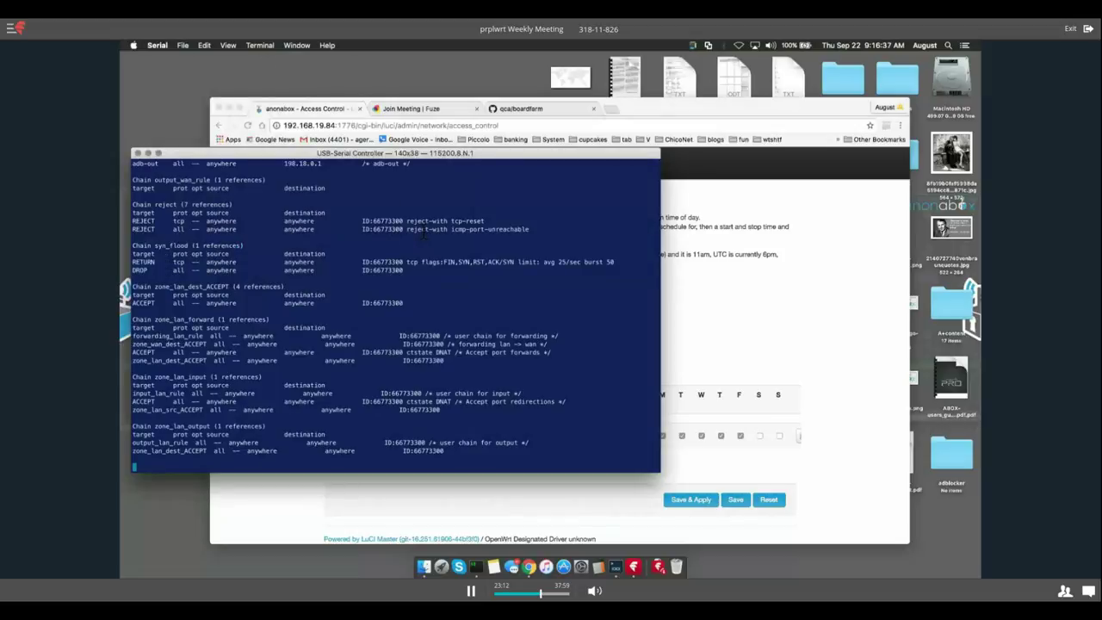
Filter the iptables -L listing with grep 215, shortening the terminal window to uncover the client rule's address in the browser.
key(Up)
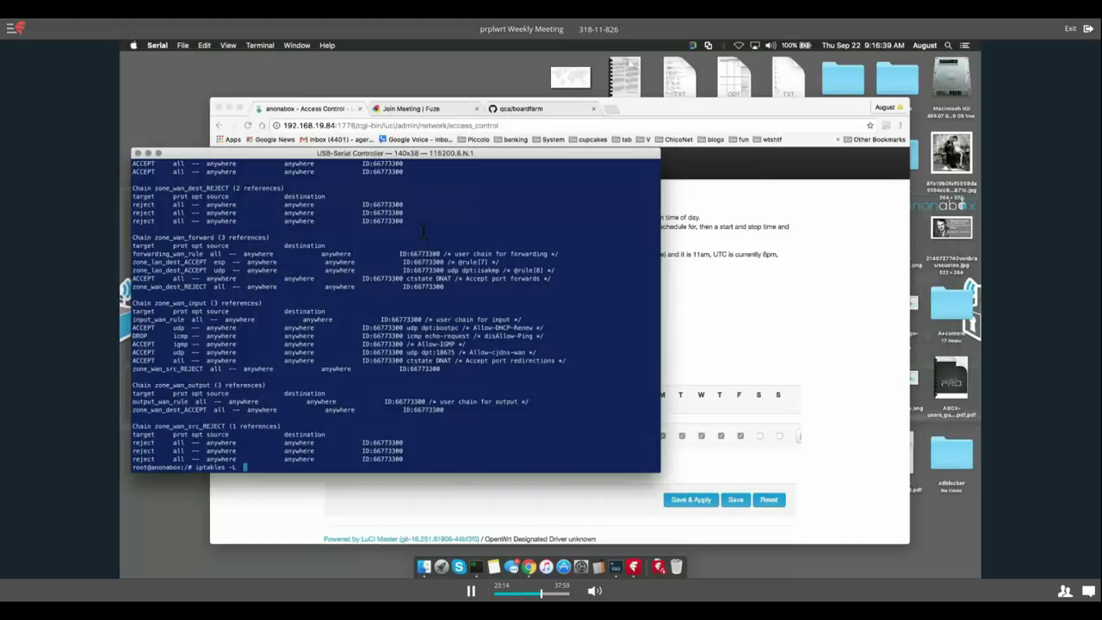
text(| grep)
drag(666, 470, 663, 382)
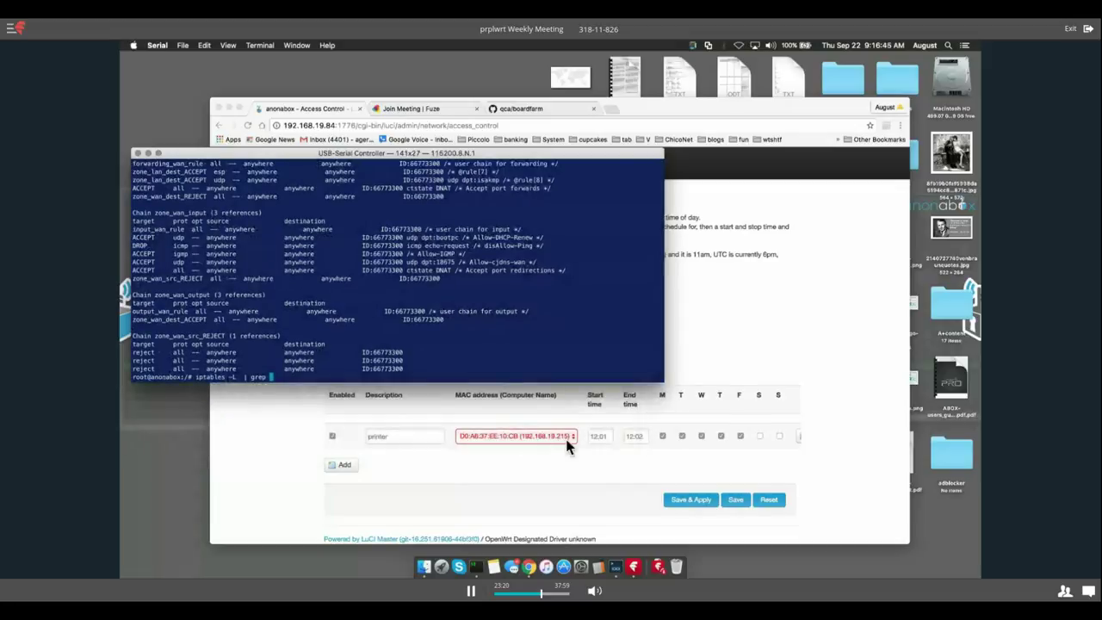
text(215)
key(Return)
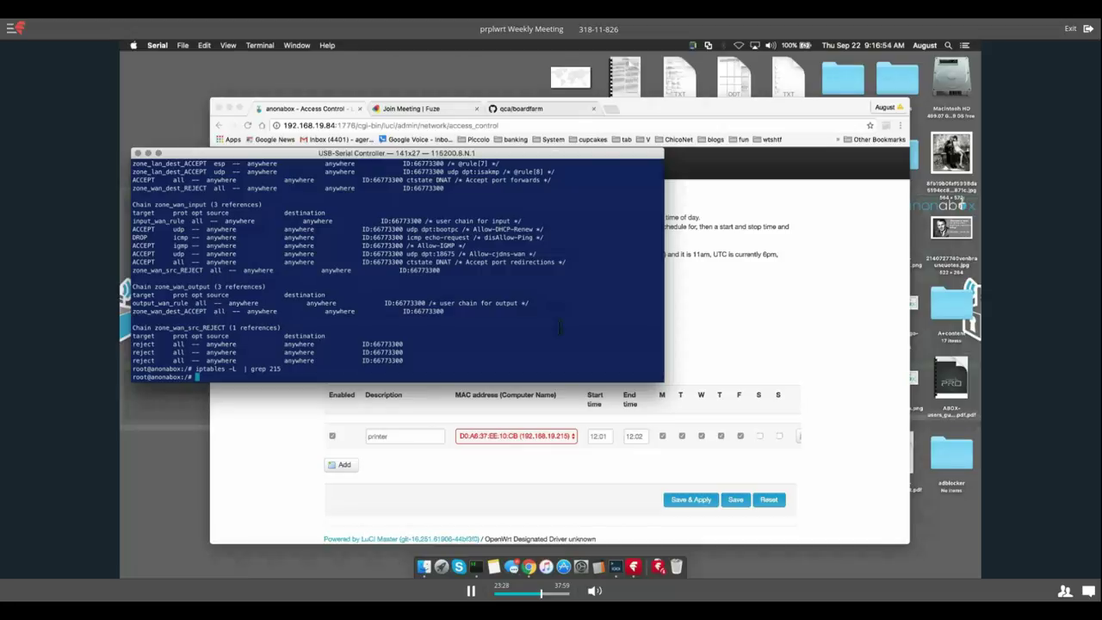
Filter the iptables -L listing with grep D0 instead and highlight parts of the matching printer rule.
key(Up)
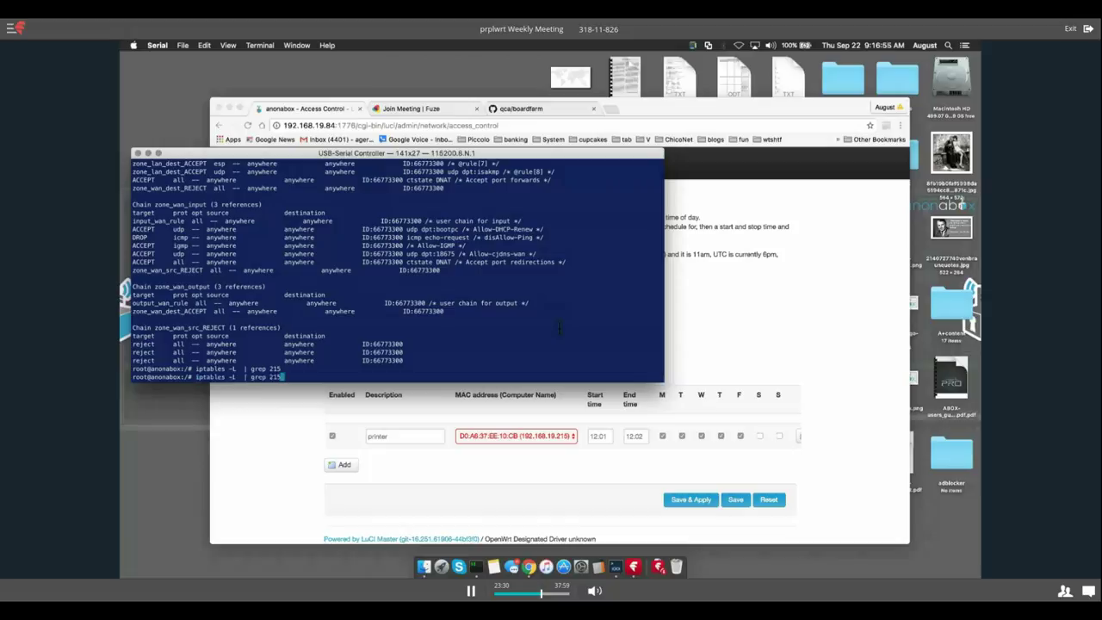
key(BackSpace)
key(BackSpace)
key(BackSpace)
text(D0)
key(Return)
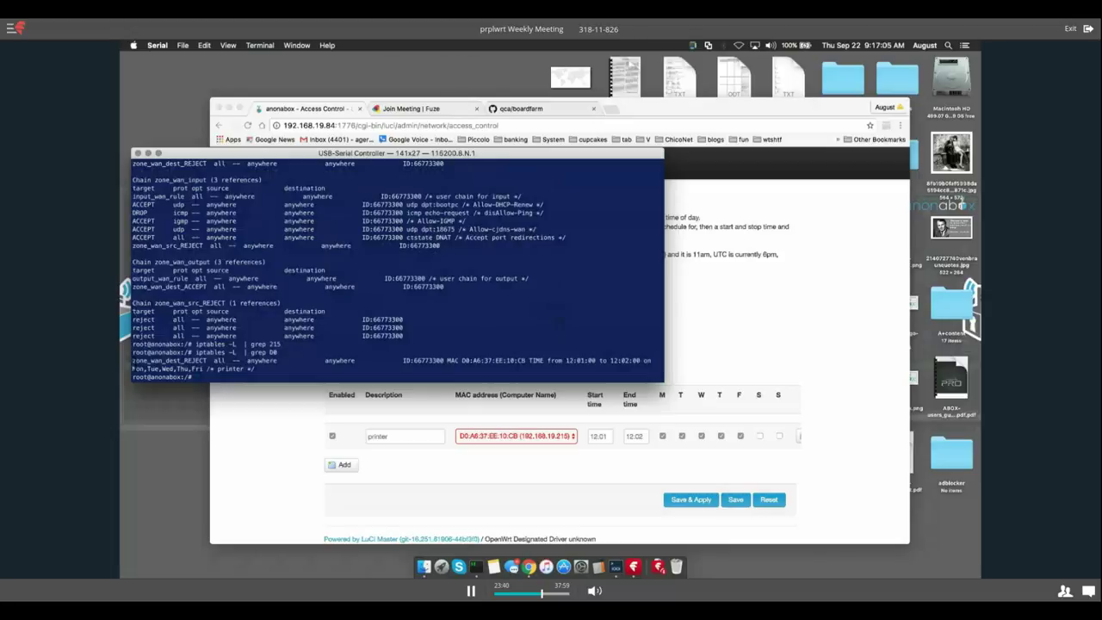
mouse_move(131, 359)
mouse_down()
mouse_move(271, 366)
mouse_move(137, 366)
mouse_up()
drag(247, 373, 217, 370)
click(264, 375)
Switch to Chrome, disable the printer client rule and the general switch of the Internet access schedule, and save and apply the changes.
click(649, 405)
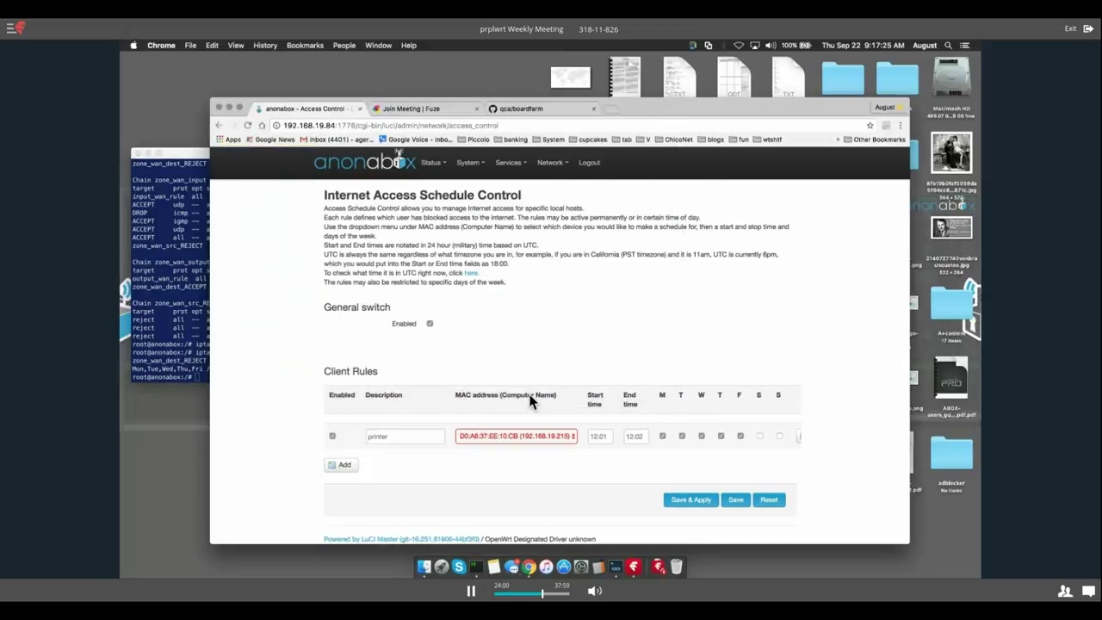
click(332, 437)
click(430, 323)
click(691, 500)
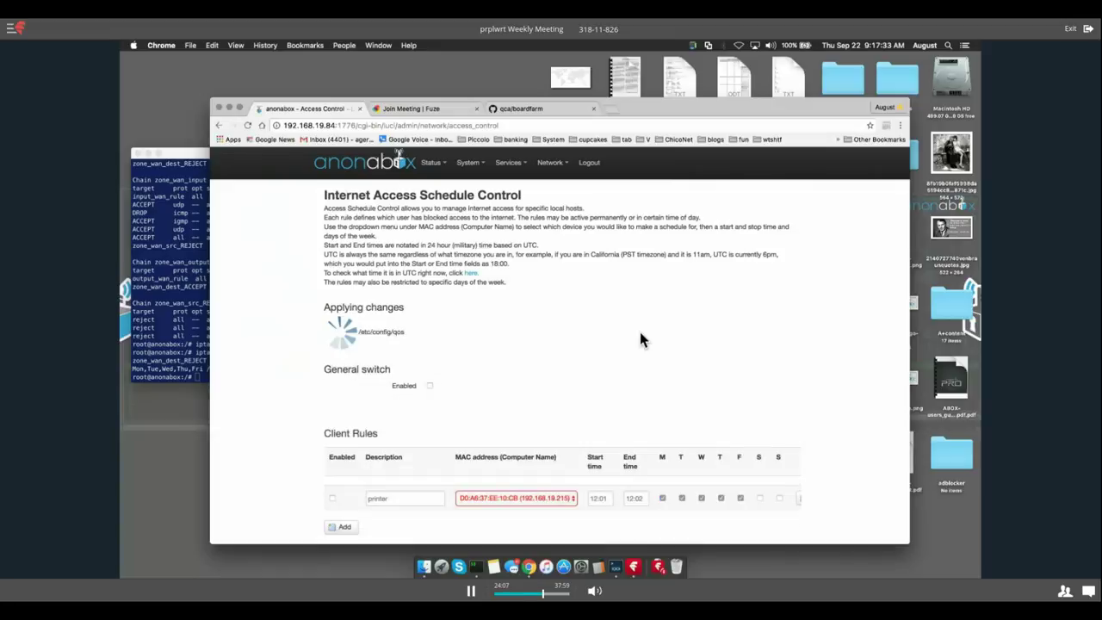
Return to the serial terminal and rerun iptables -L | grep D0 to check for the printer rule.
click(202, 269)
key(Up)
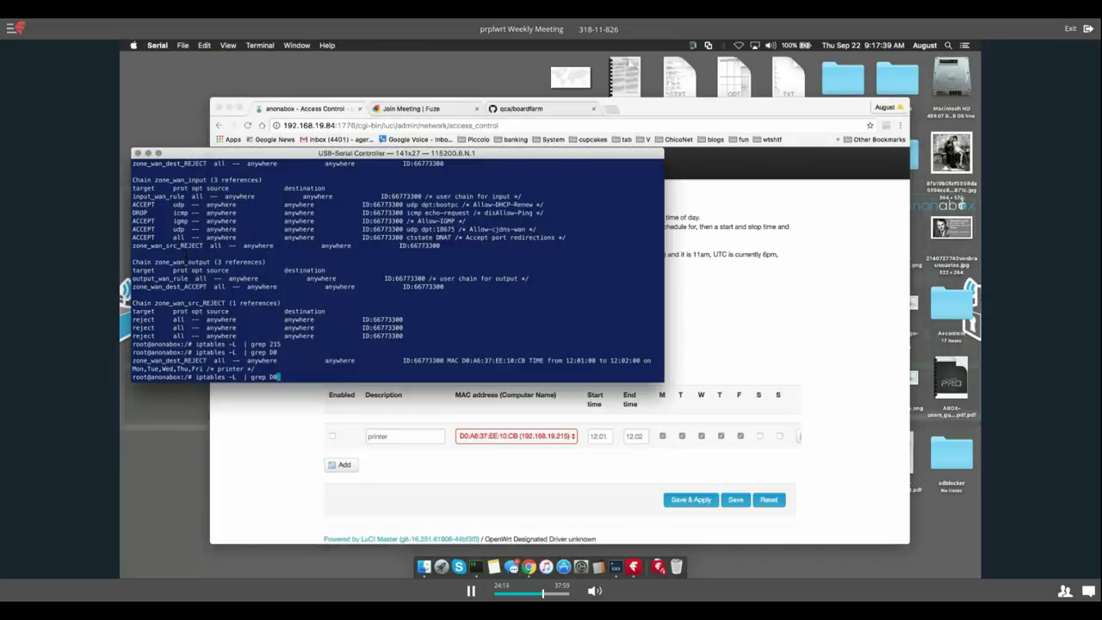
key(Return)
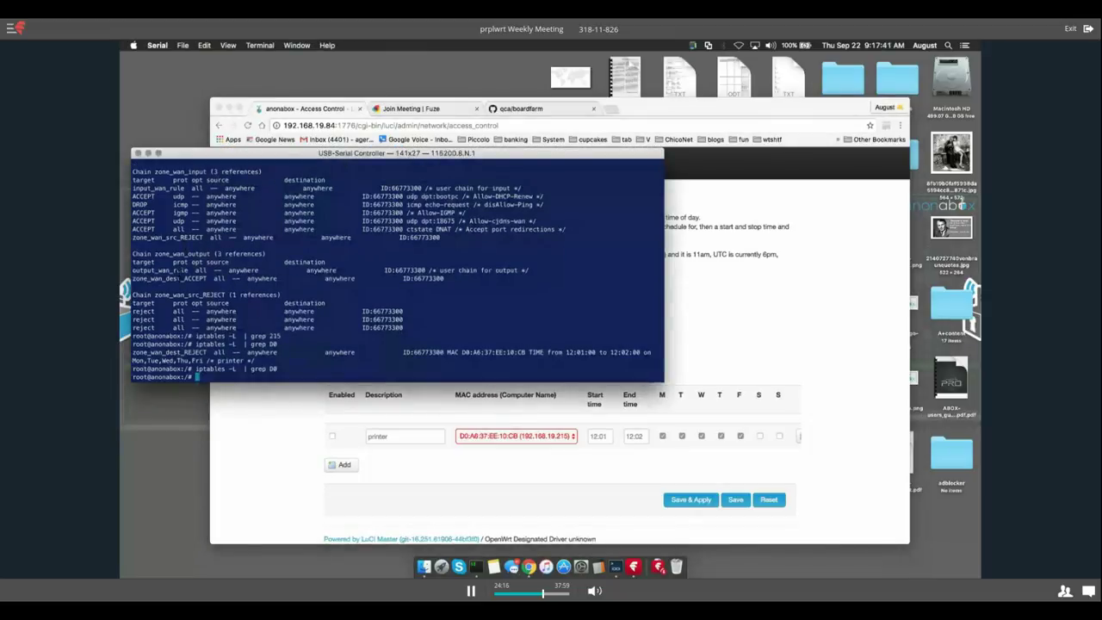
Bring the Chrome window with the access control page to the front, move it higher on the desktop and adjust its height.
click(278, 410)
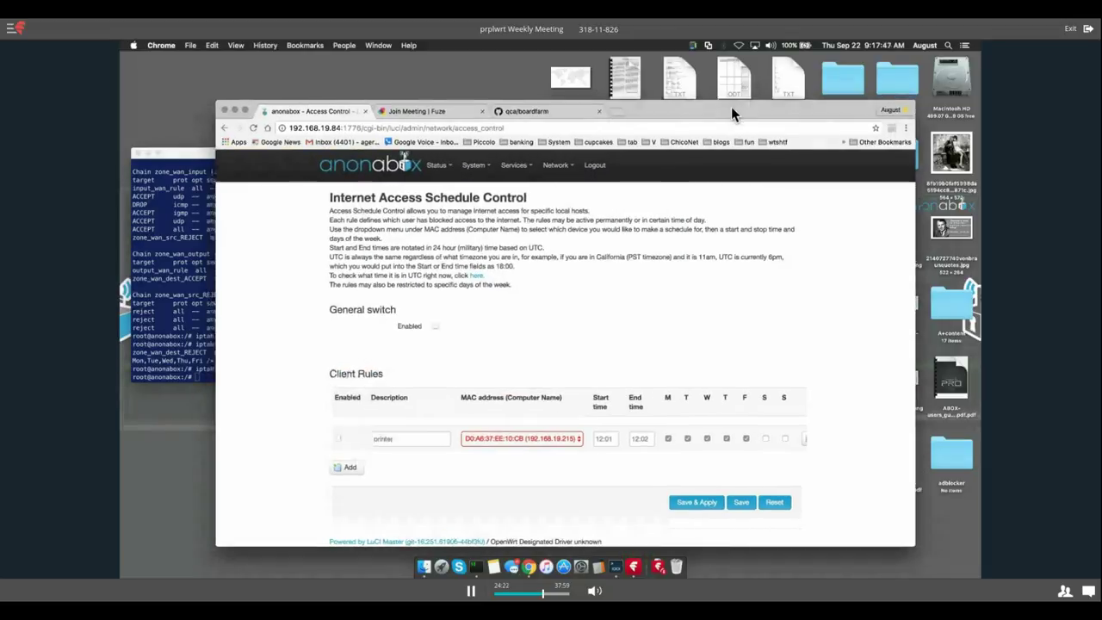
drag(730, 109, 749, 65)
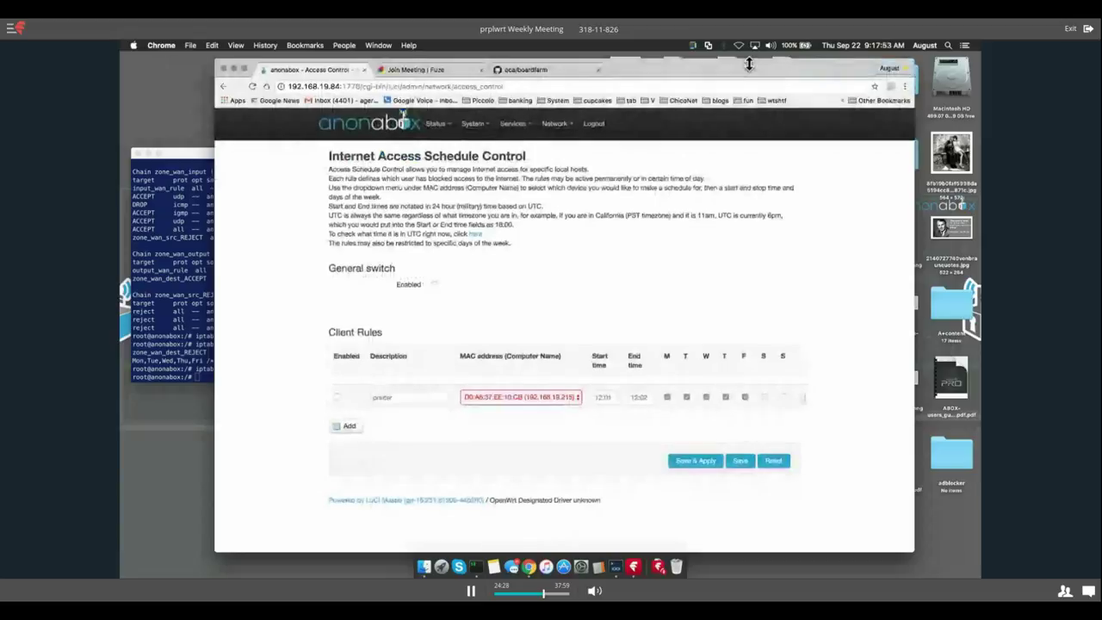
drag(748, 65, 747, 75)
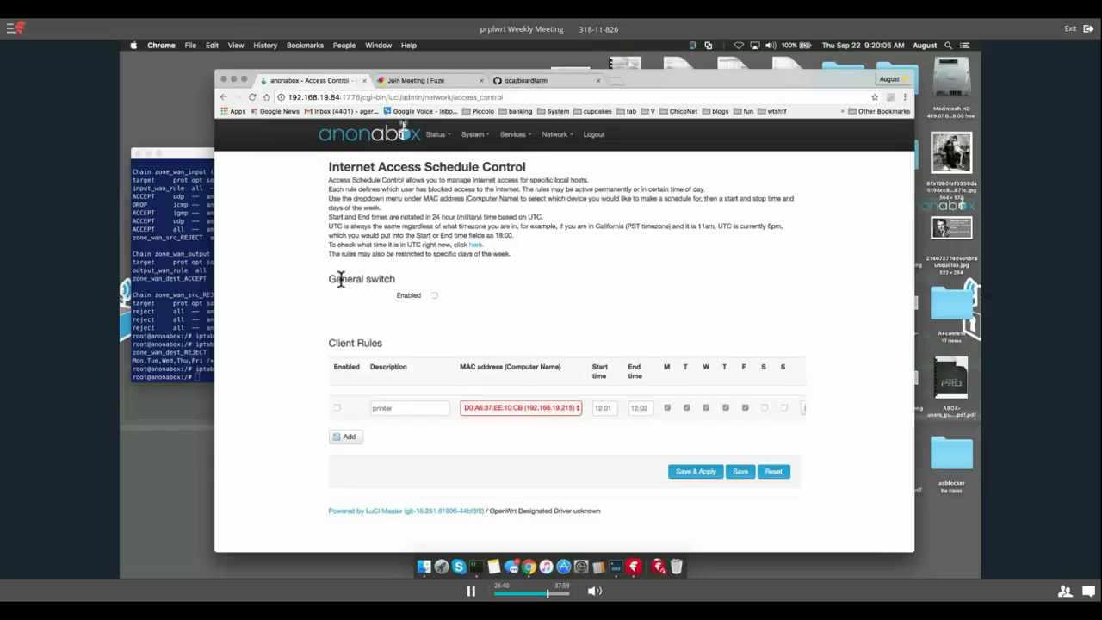
click(205, 155)
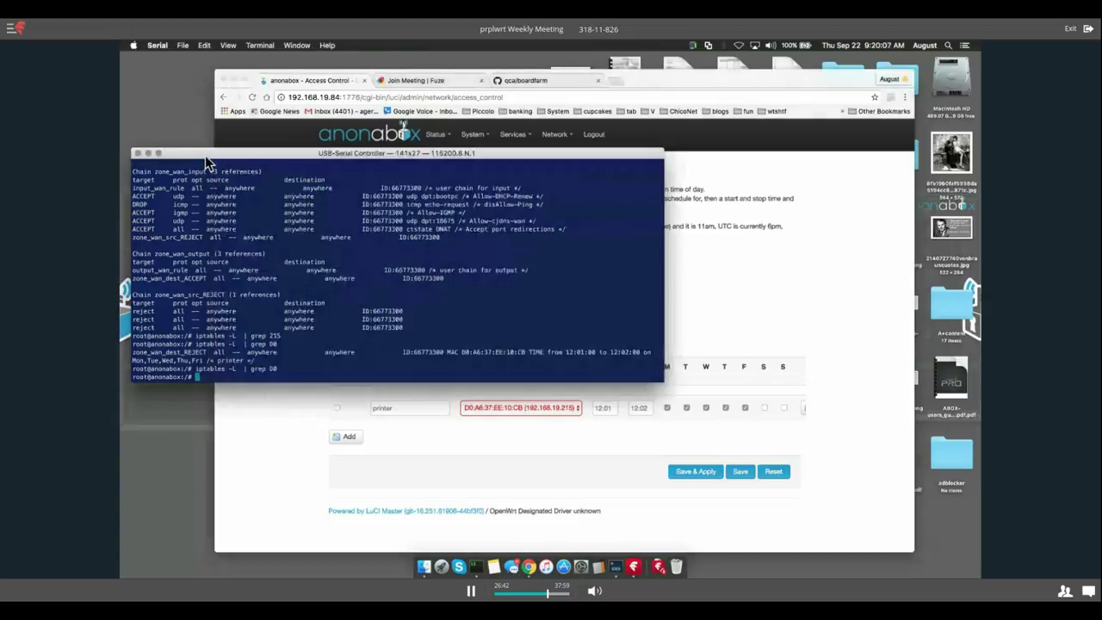
click(246, 391)
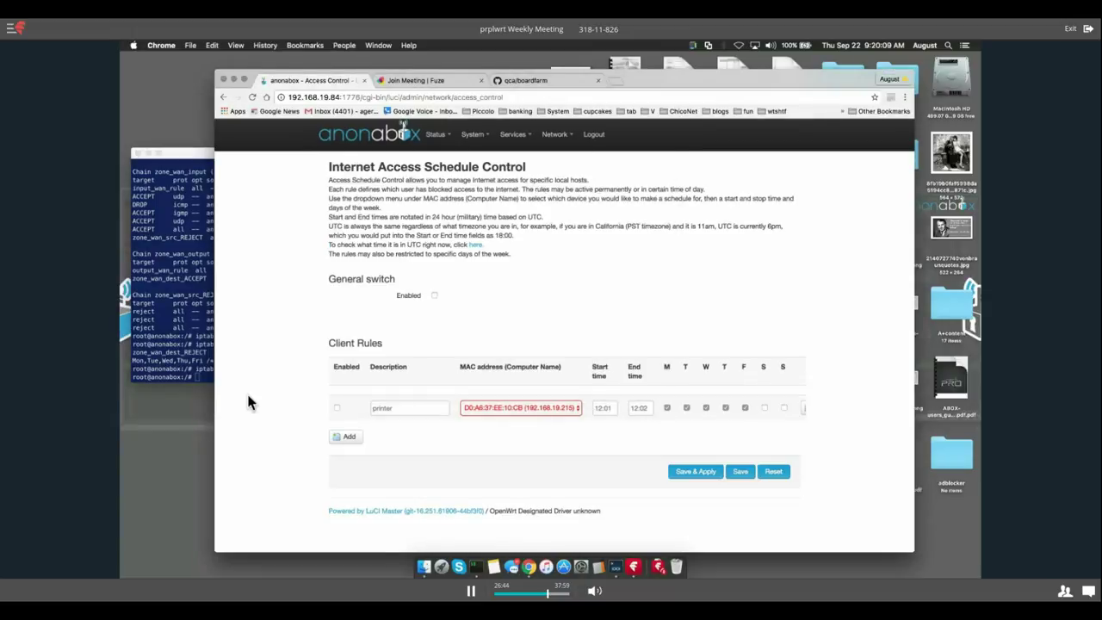